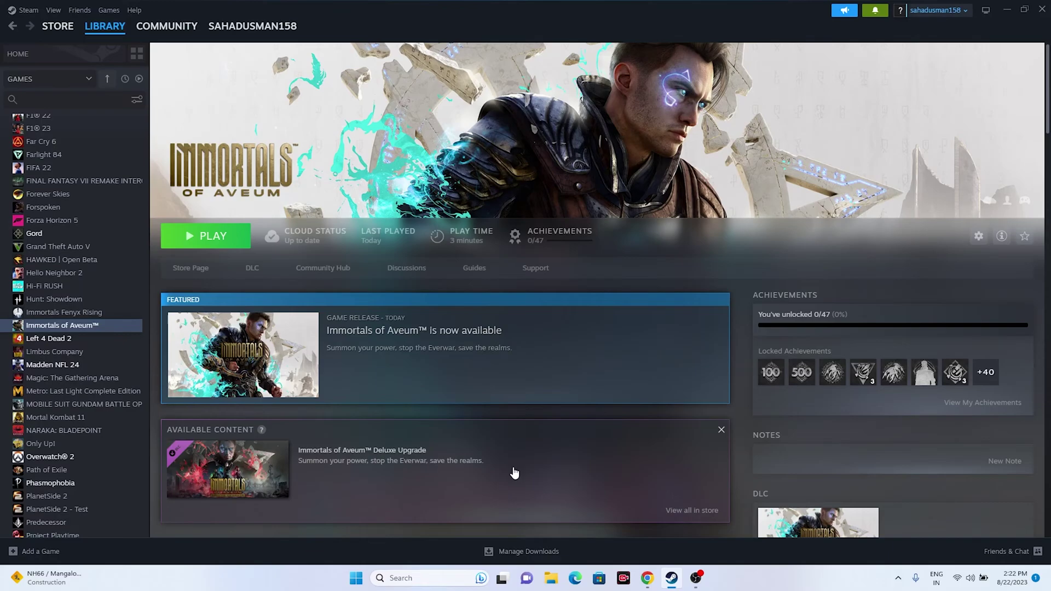
Restart the computer from the Start menu's power options.
click(355, 578)
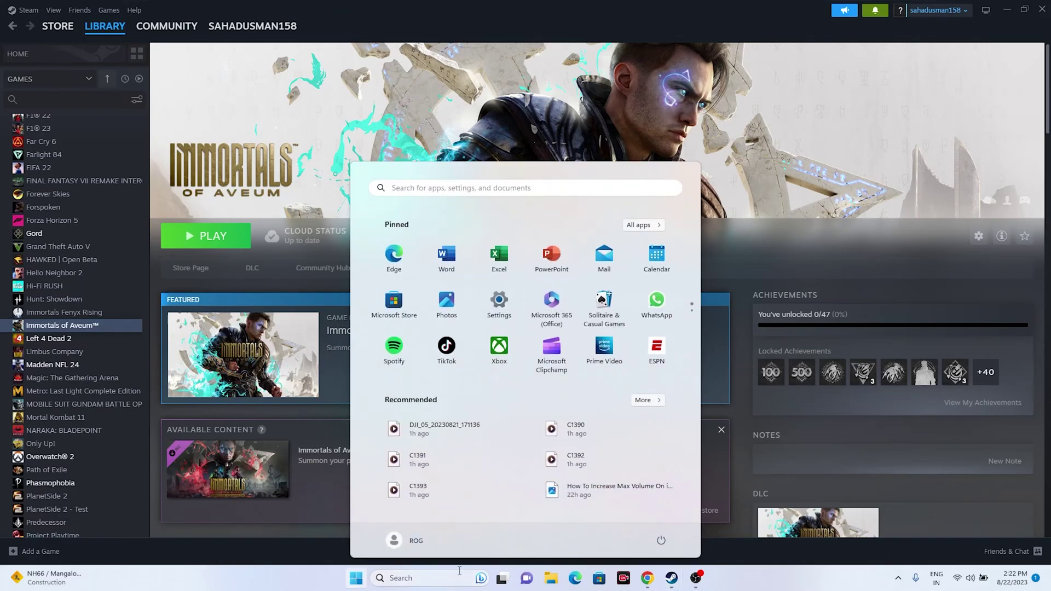
click(661, 541)
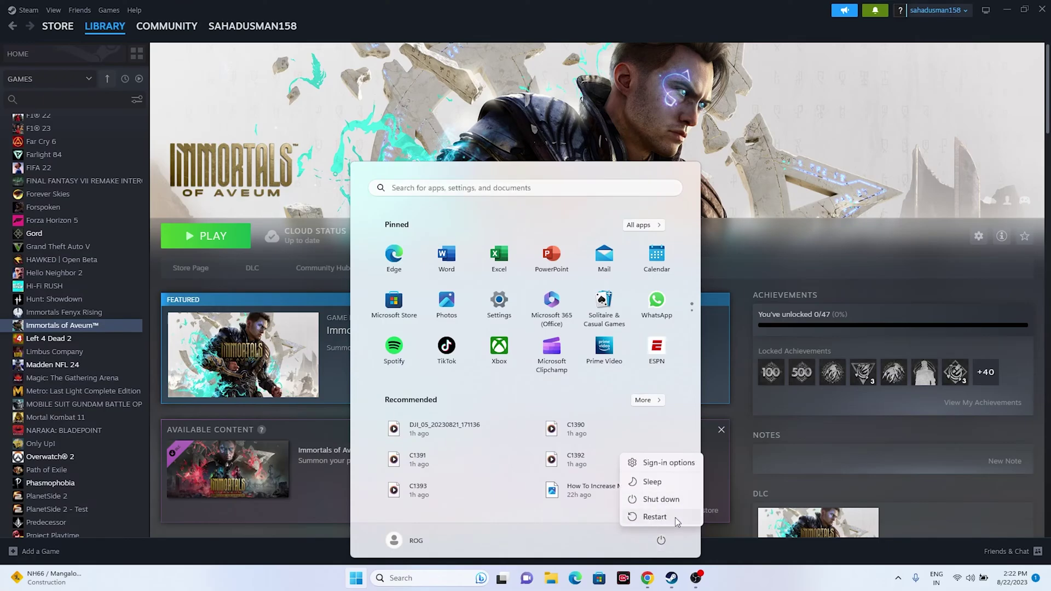
click(484, 562)
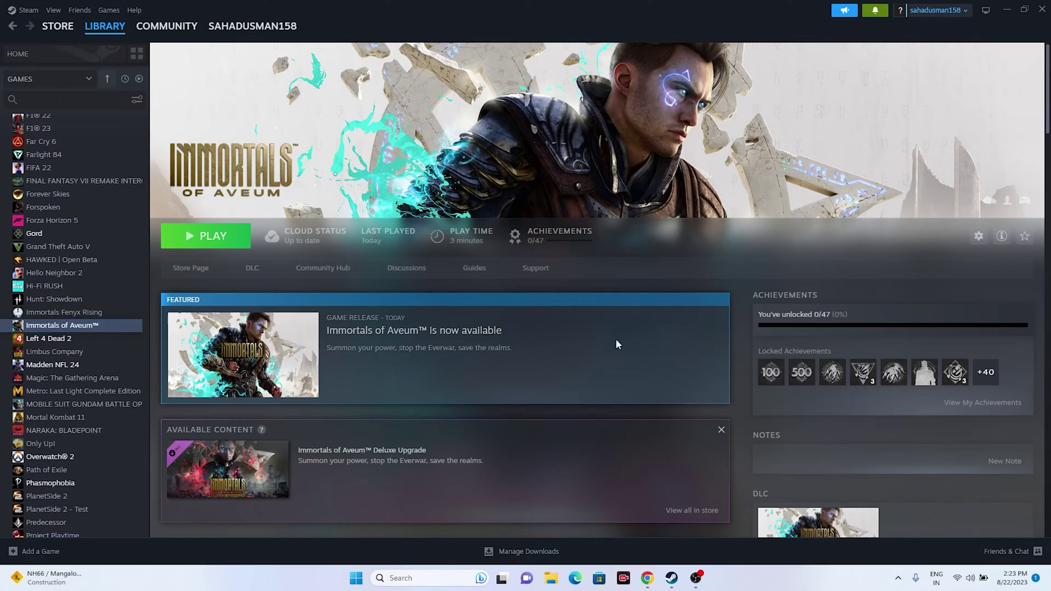
Browse Immortals of Aveum's installed files from its Steam properties, then minimize Steam.
right_click(87, 328)
click(117, 415)
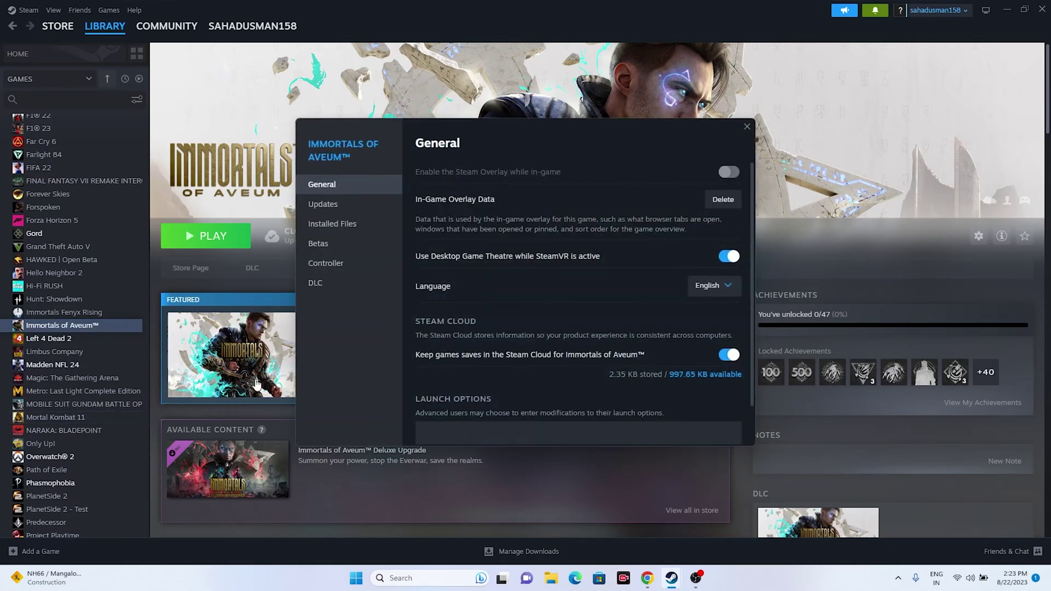
click(361, 227)
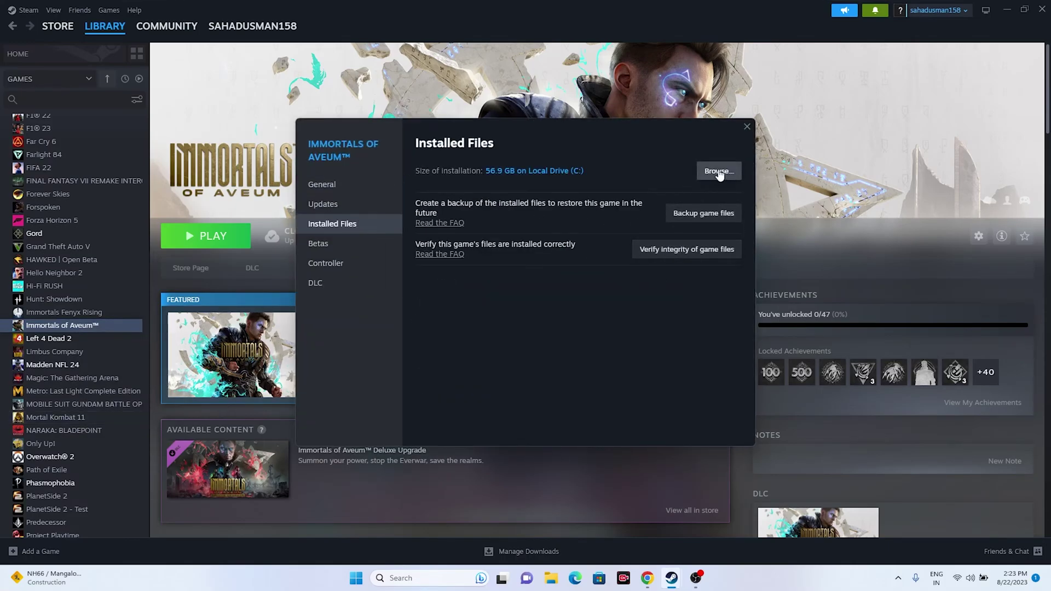
click(1016, 8)
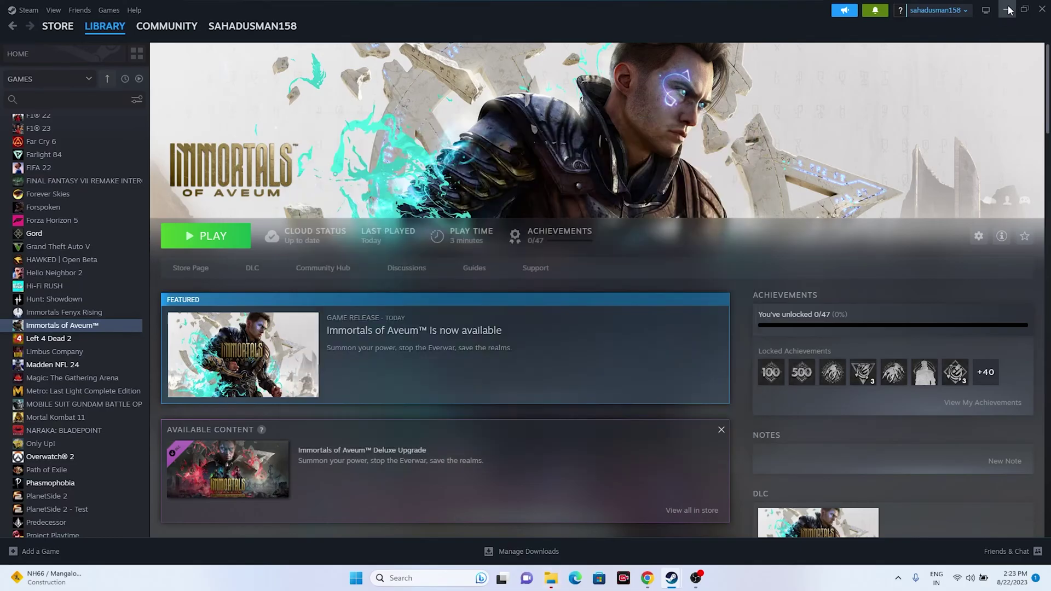
click(231, 104)
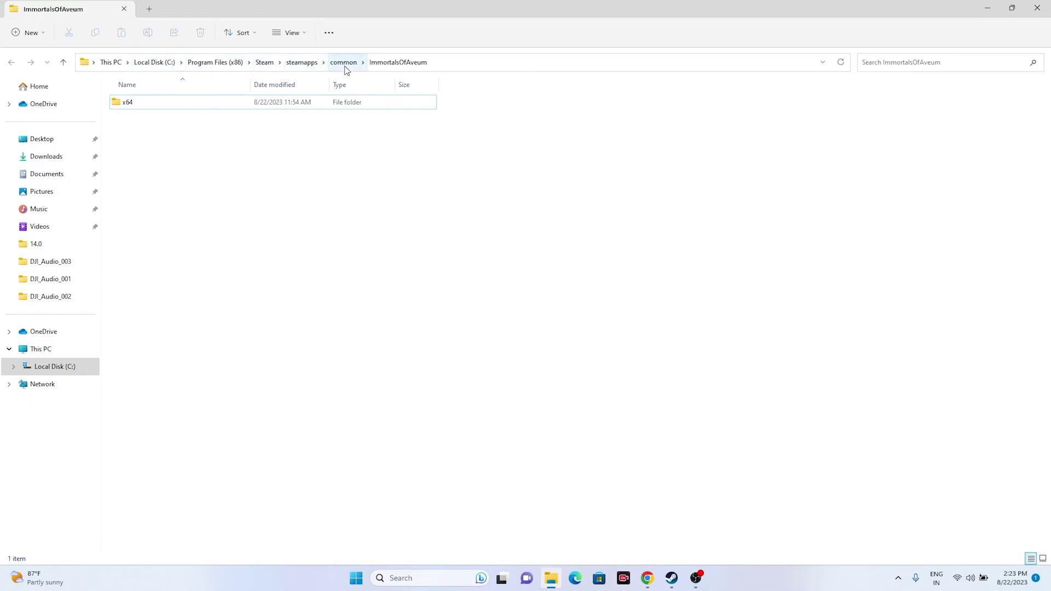
Go into x64\Windows and select the 281 KB ImmortalsOfAveum application.
double_click(209, 108)
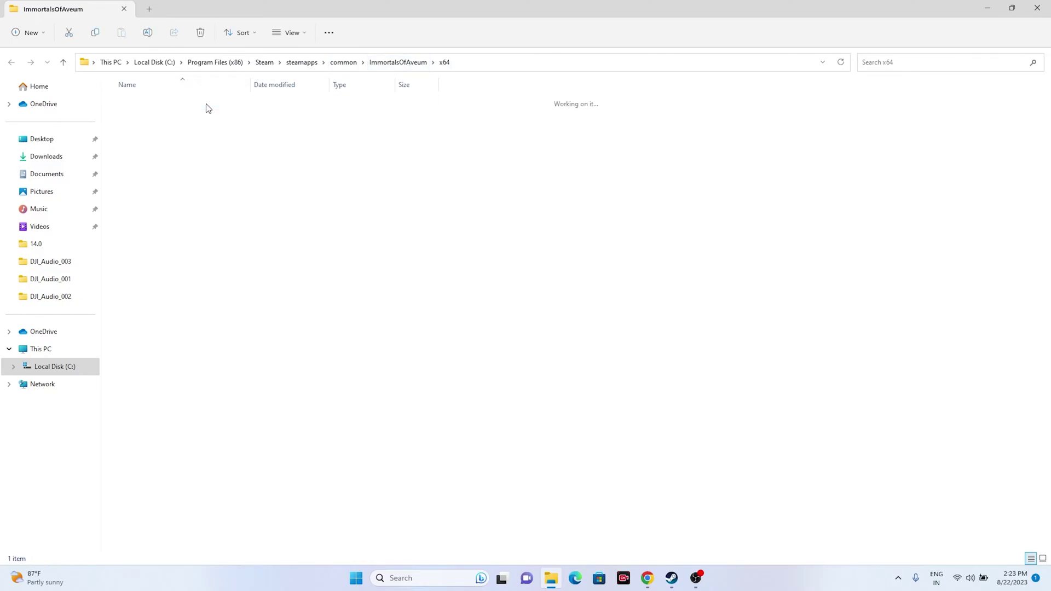
double_click(157, 103)
click(187, 141)
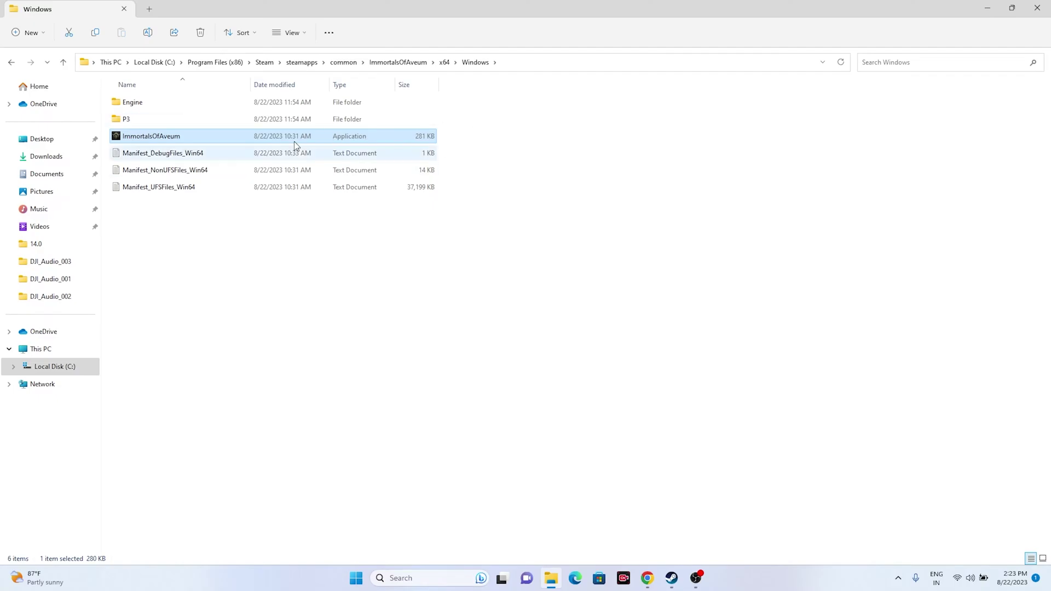
mouse_move(178, 136)
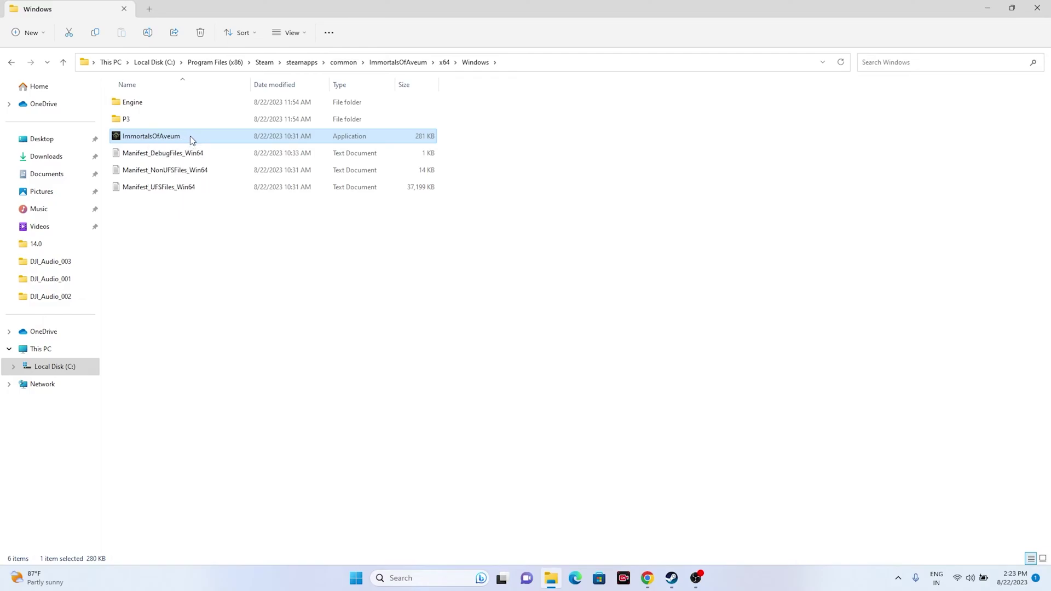
Tick Run this program as an administrator in ImmortalsOfAveum's Compatibility properties and save.
right_click(190, 135)
click(219, 301)
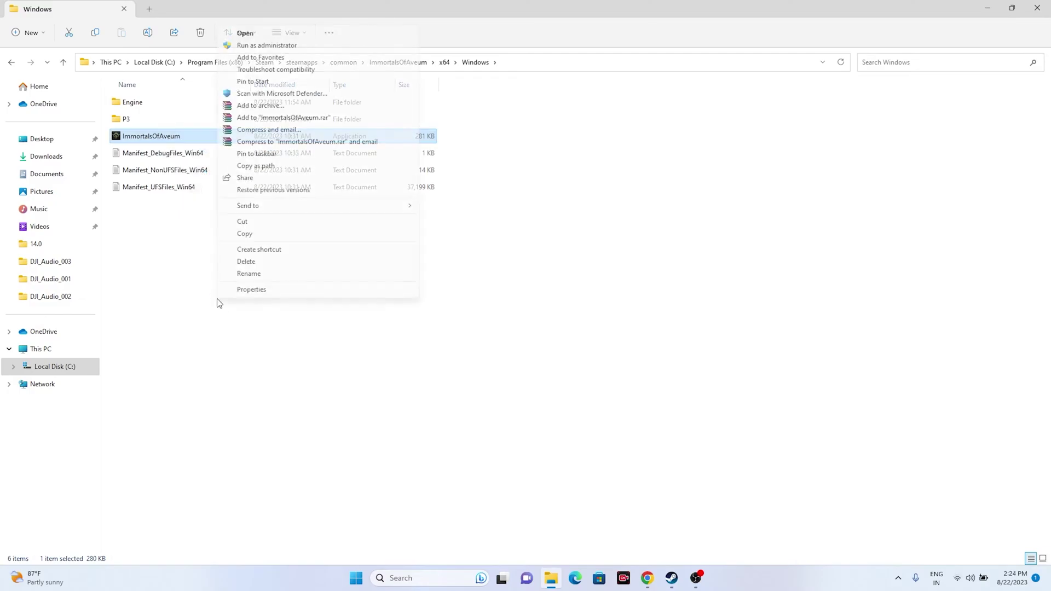
click(244, 293)
click(306, 290)
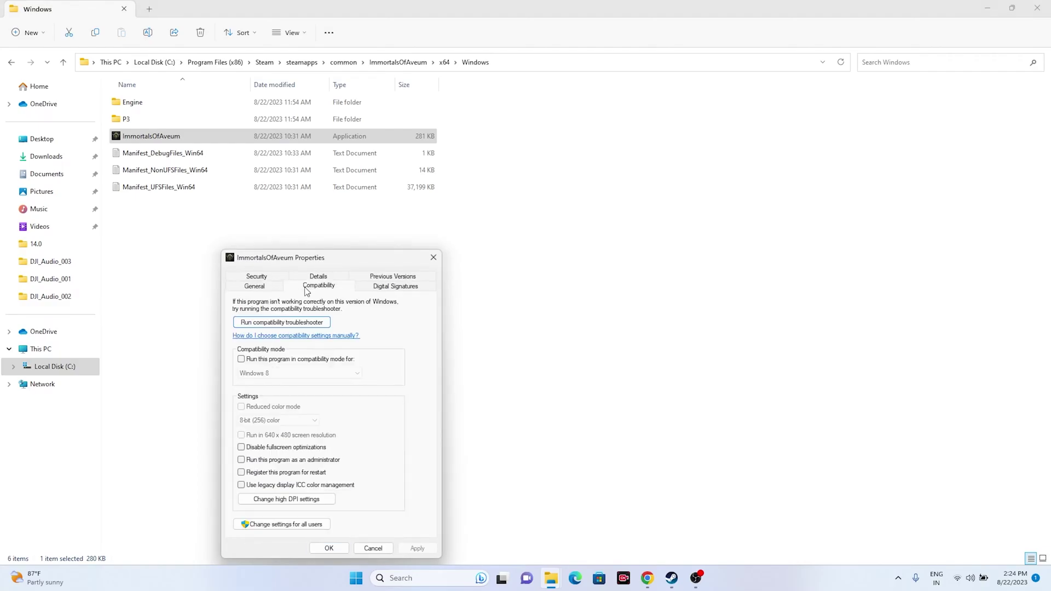
drag(339, 267, 604, 108)
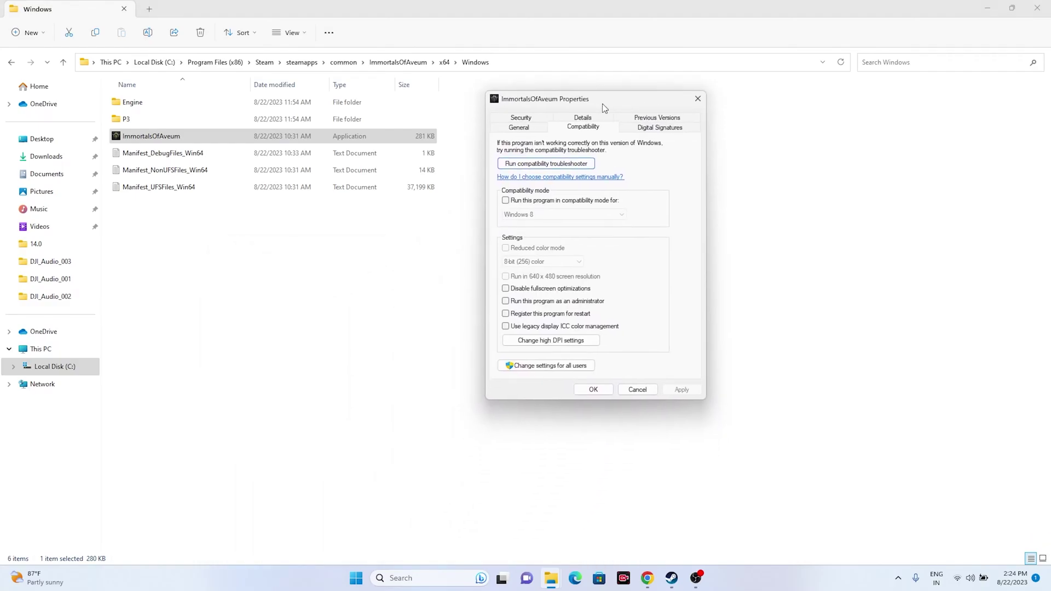
click(505, 300)
click(593, 389)
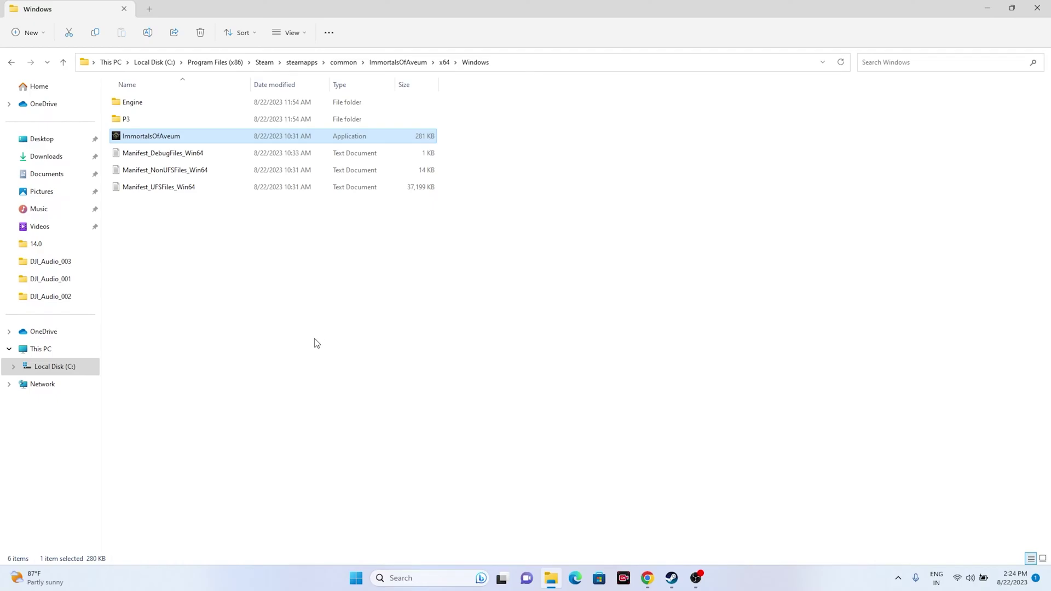
Turn on Windows 8 compatibility mode for ImmortalsOfAveum, then apply and close its properties.
right_click(149, 139)
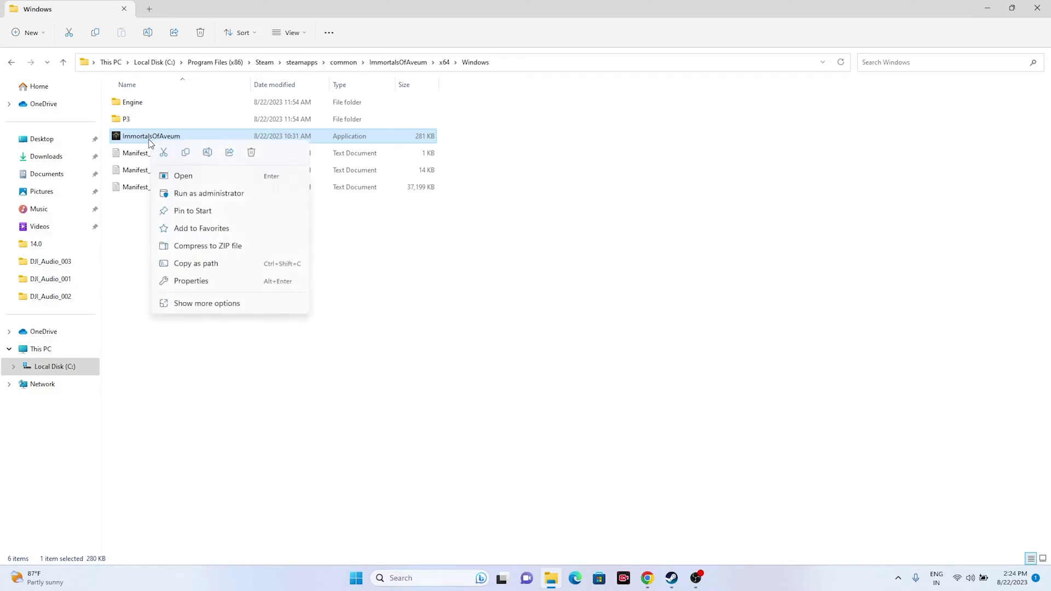
click(182, 303)
click(227, 296)
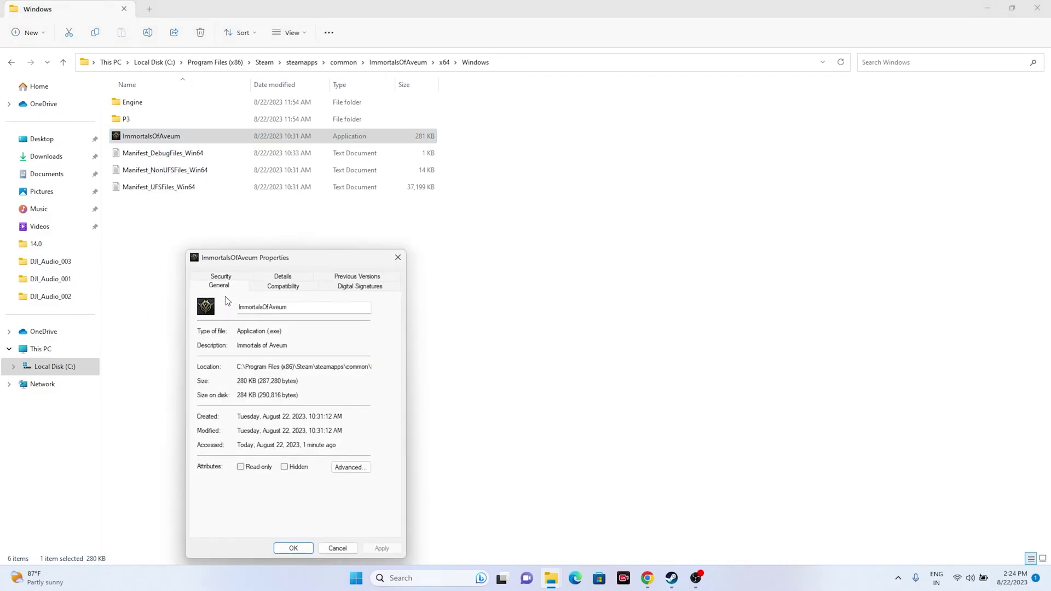
click(292, 287)
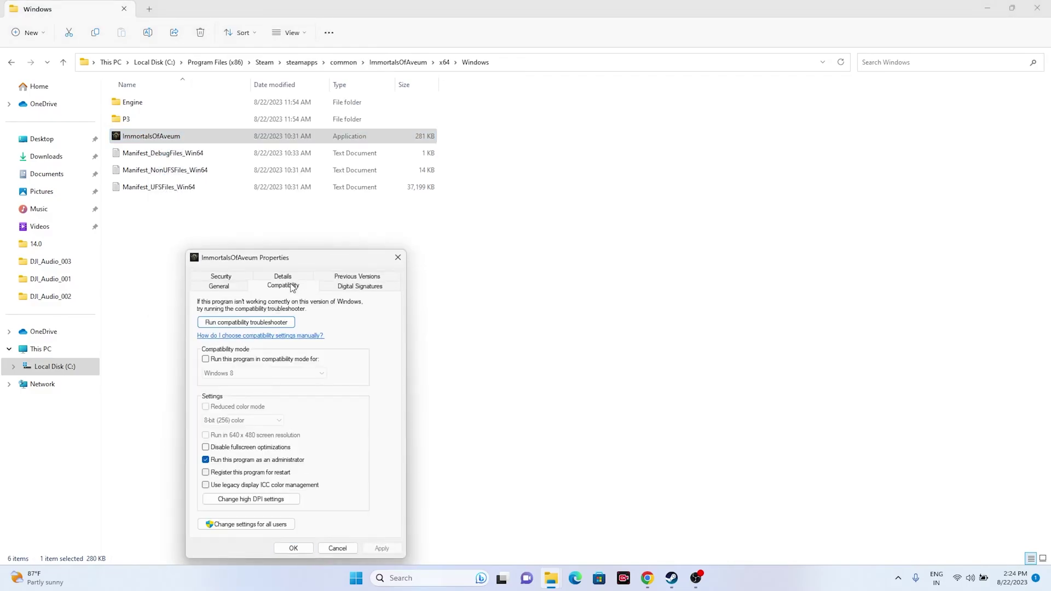
click(205, 360)
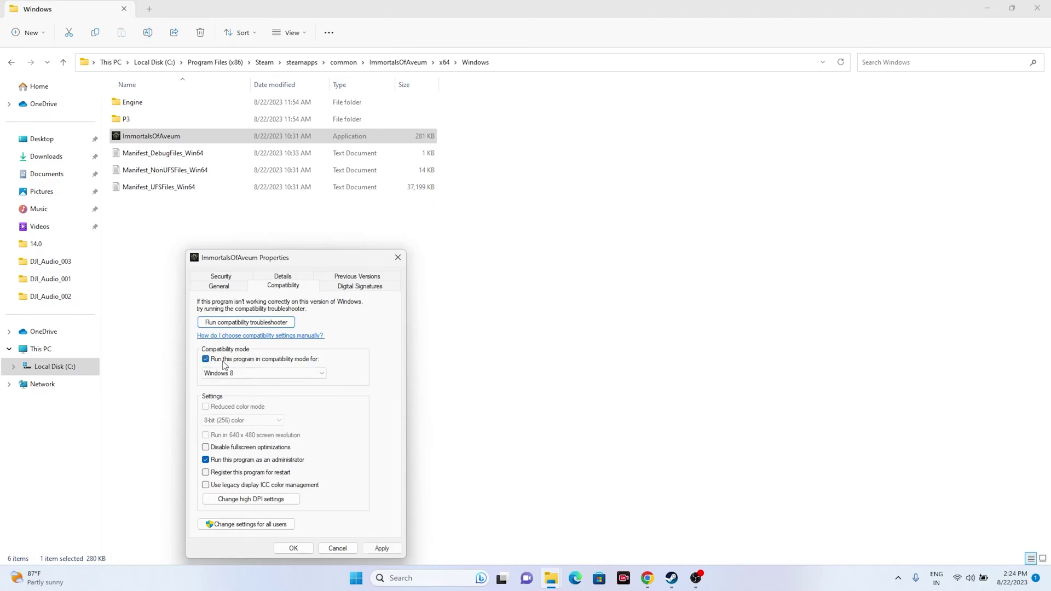
click(251, 374)
click(242, 405)
click(382, 548)
click(293, 548)
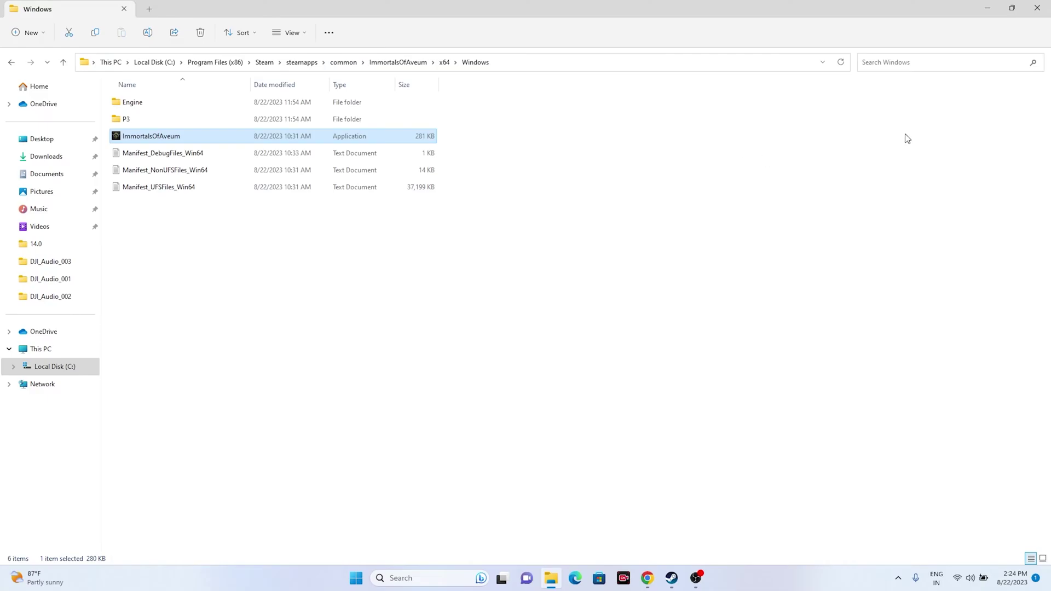
Close File Explorer and the Installed Files dialog, then restore and minimize Steam.
click(1037, 8)
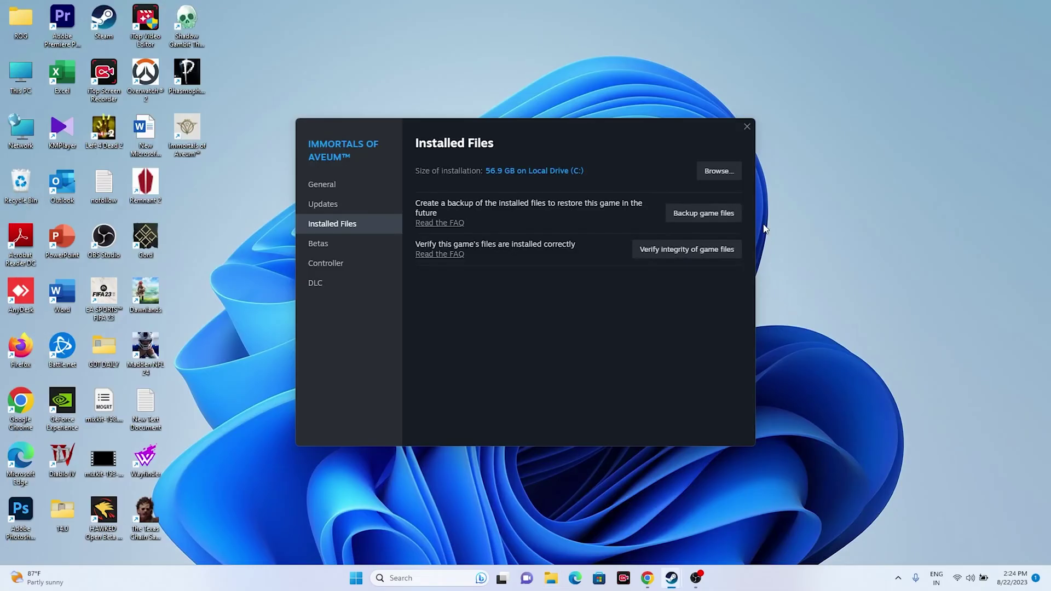
click(746, 126)
click(671, 578)
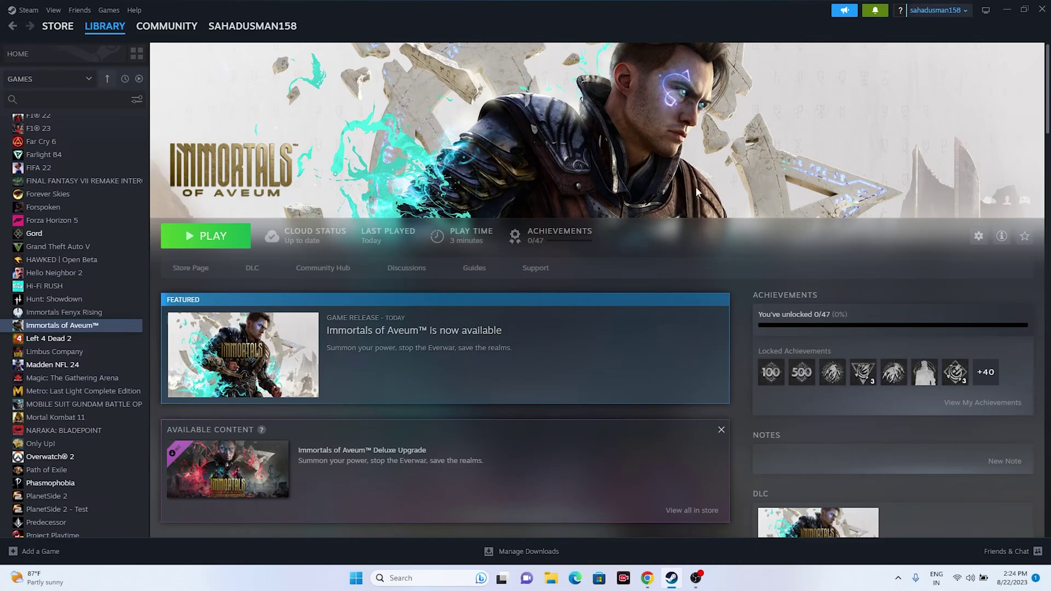
click(1024, 10)
click(947, 104)
Confirm time and time zone are set automatically and the country or region is United States.
click(429, 577)
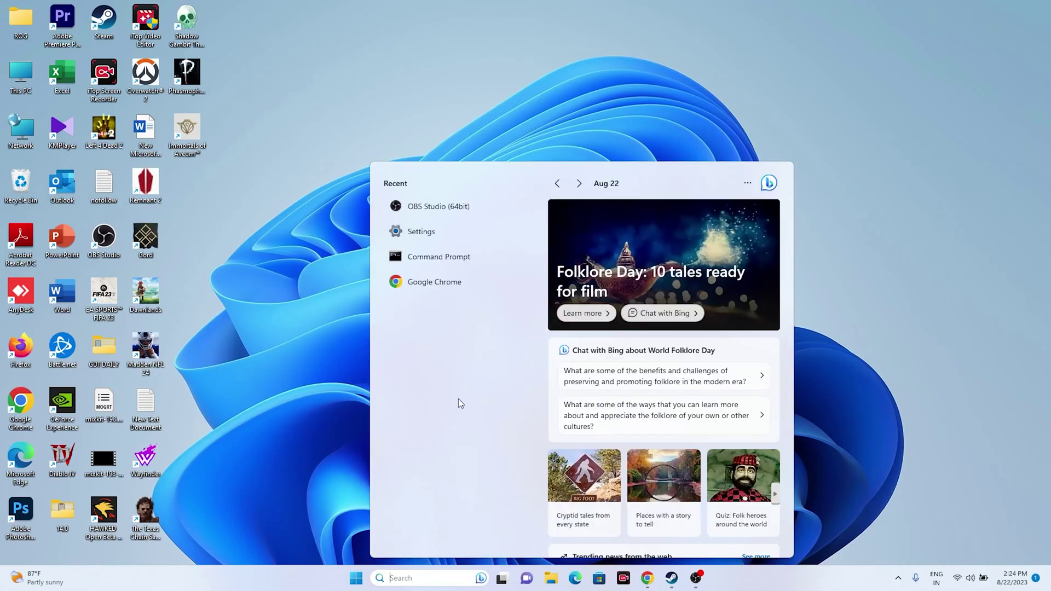
click(430, 234)
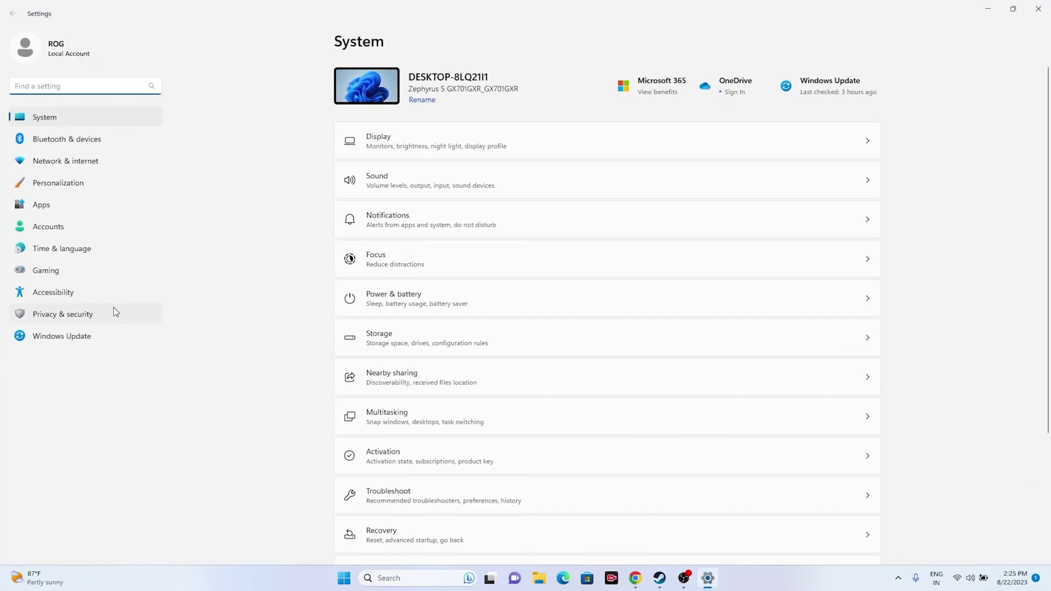
click(76, 254)
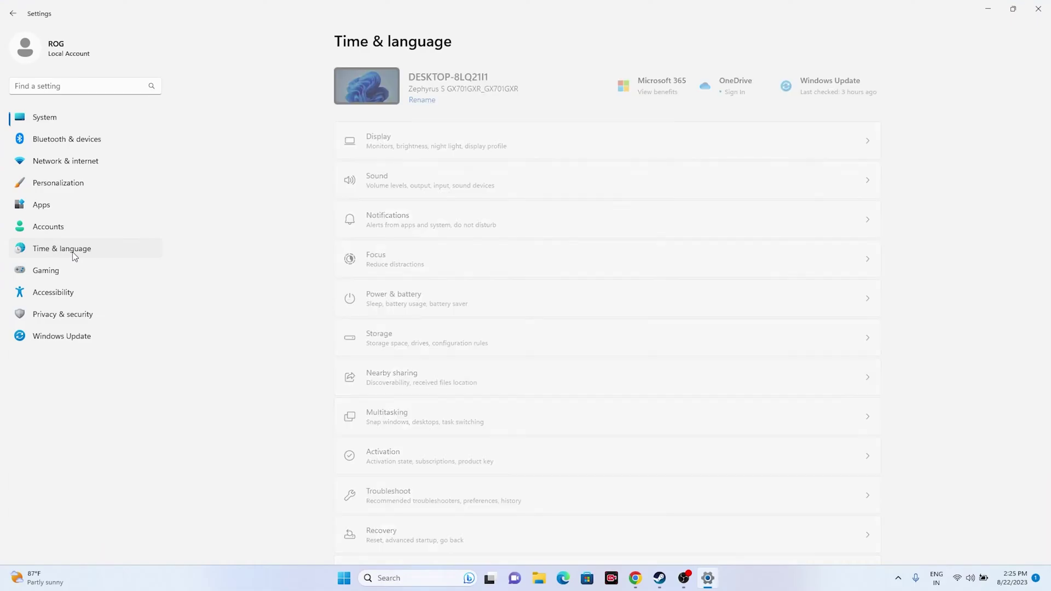
click(376, 131)
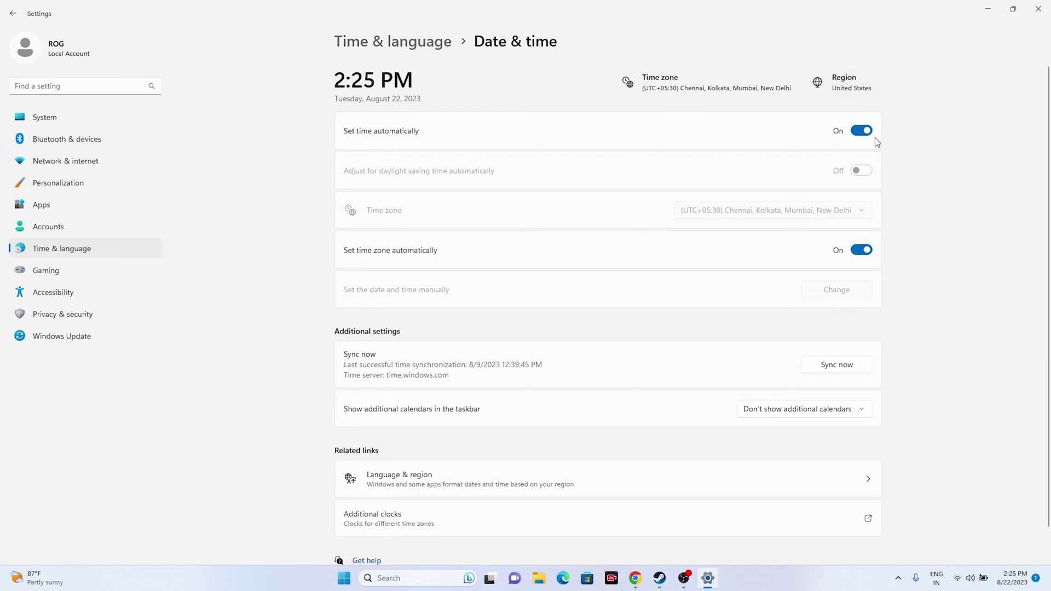
click(13, 13)
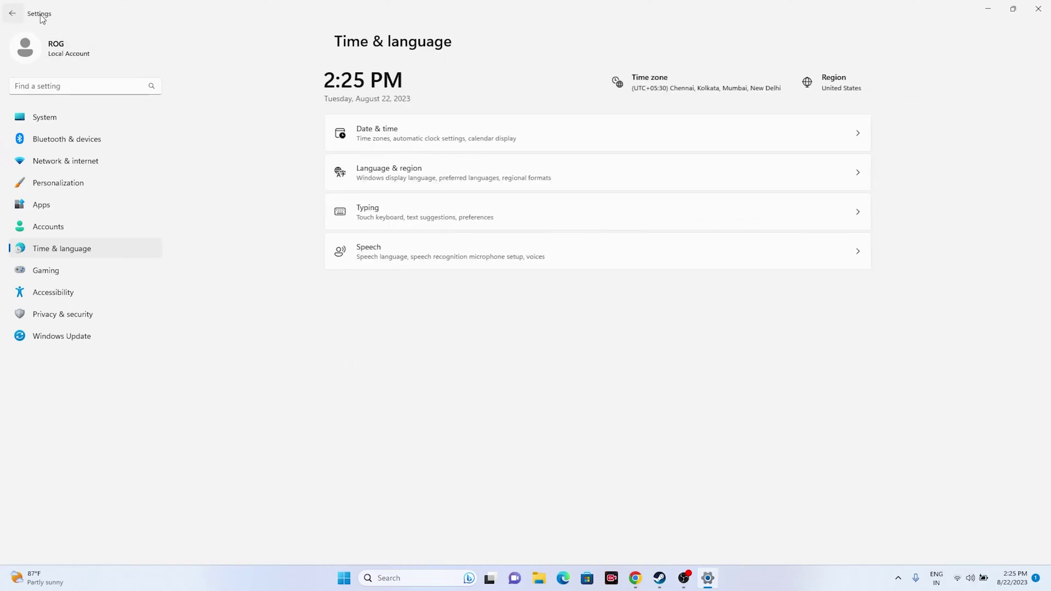
click(432, 180)
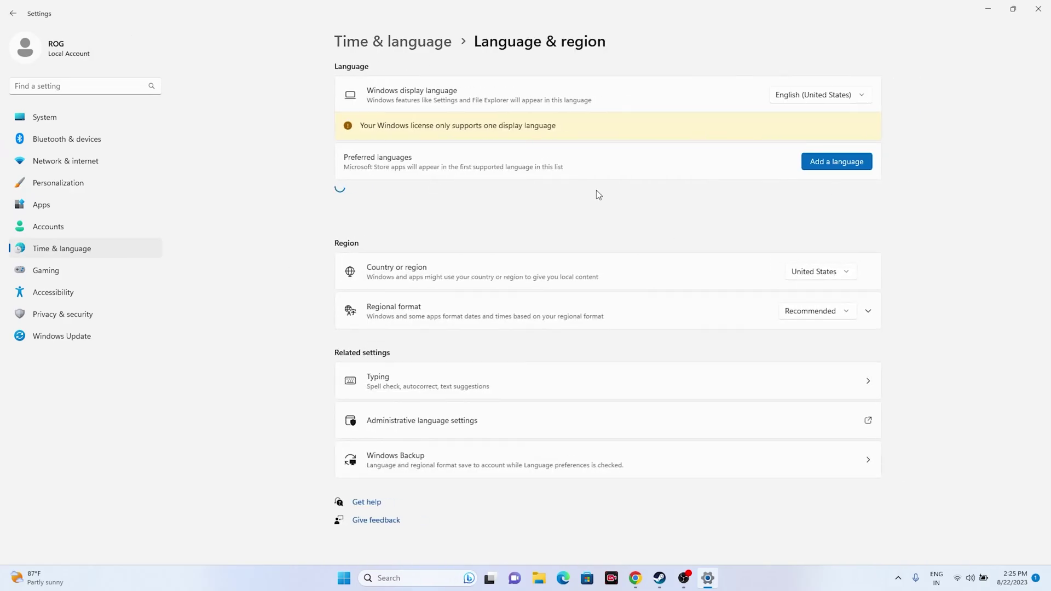
click(844, 276)
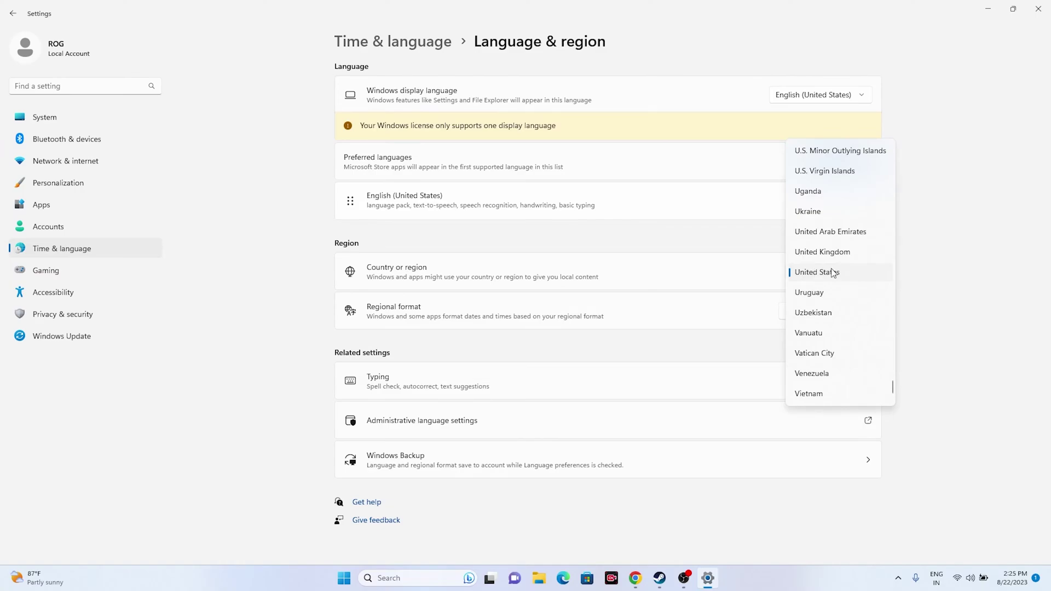
Close Settings and restore Steam on the Immortals of Aveum library page.
click(1037, 9)
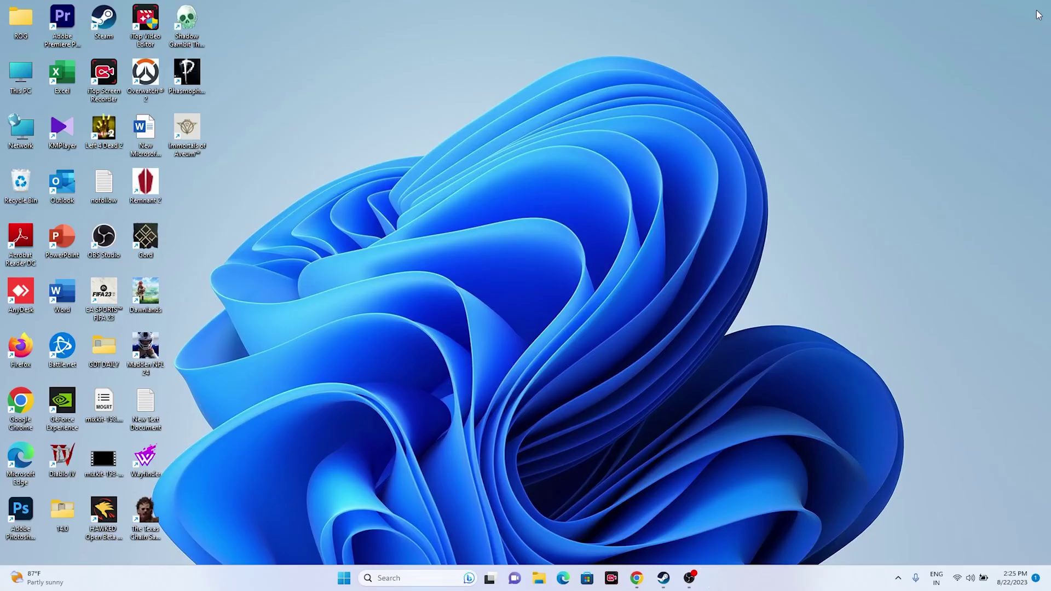
click(671, 578)
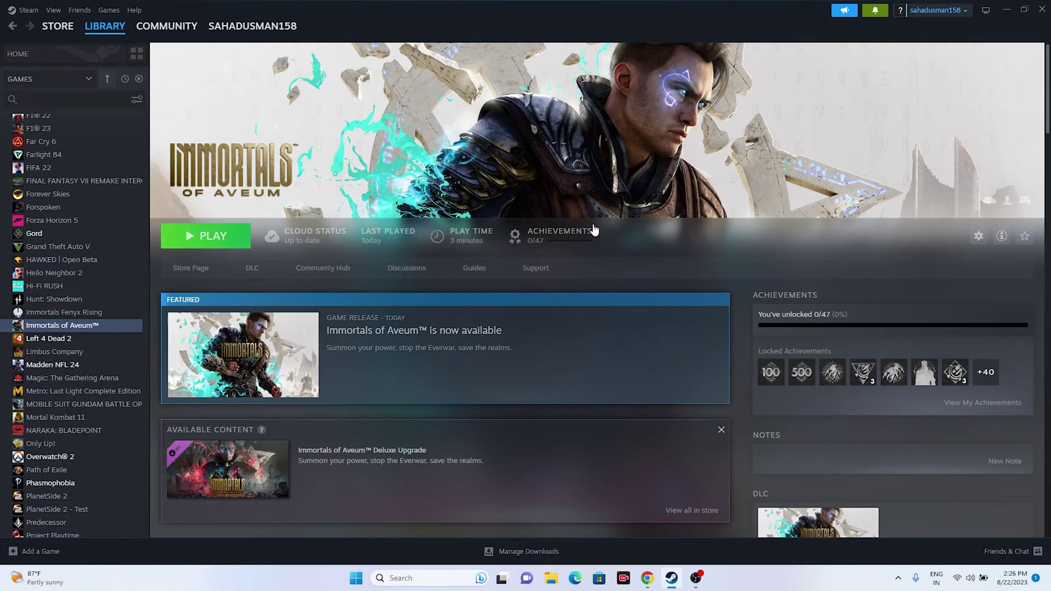
click(549, 579)
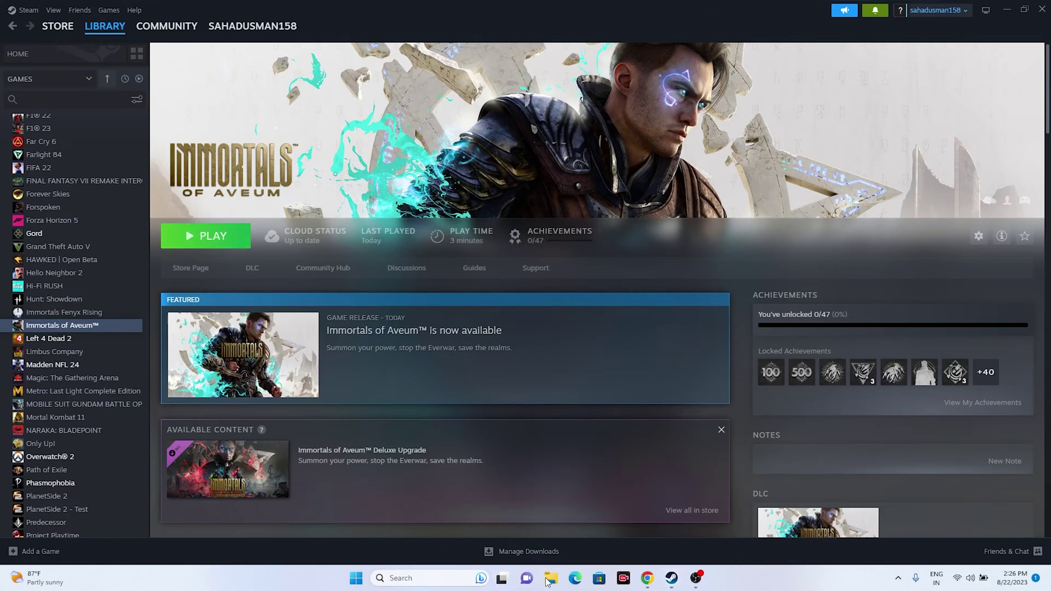
click(69, 350)
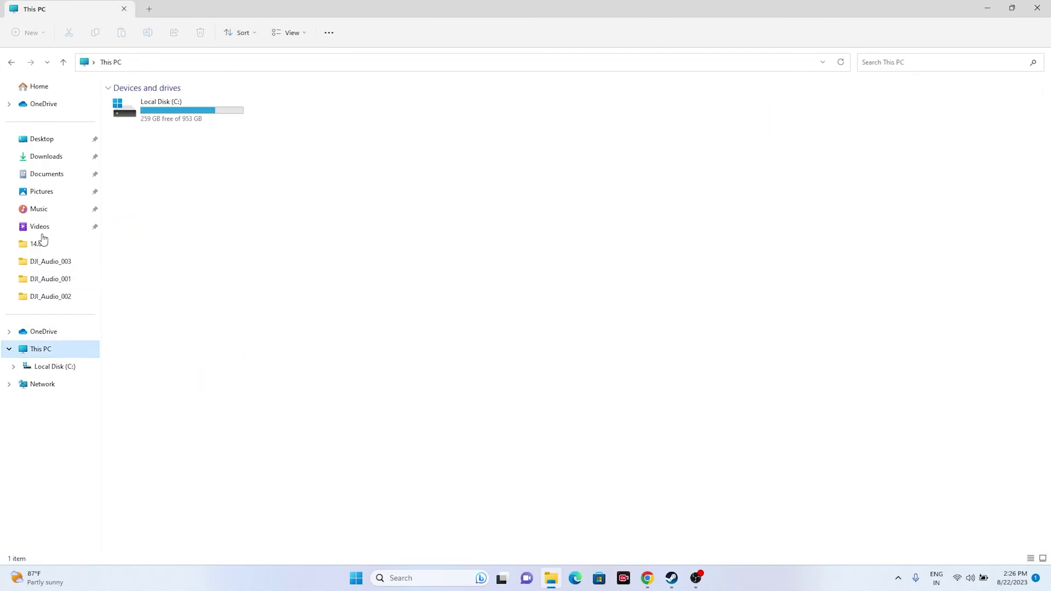
click(62, 174)
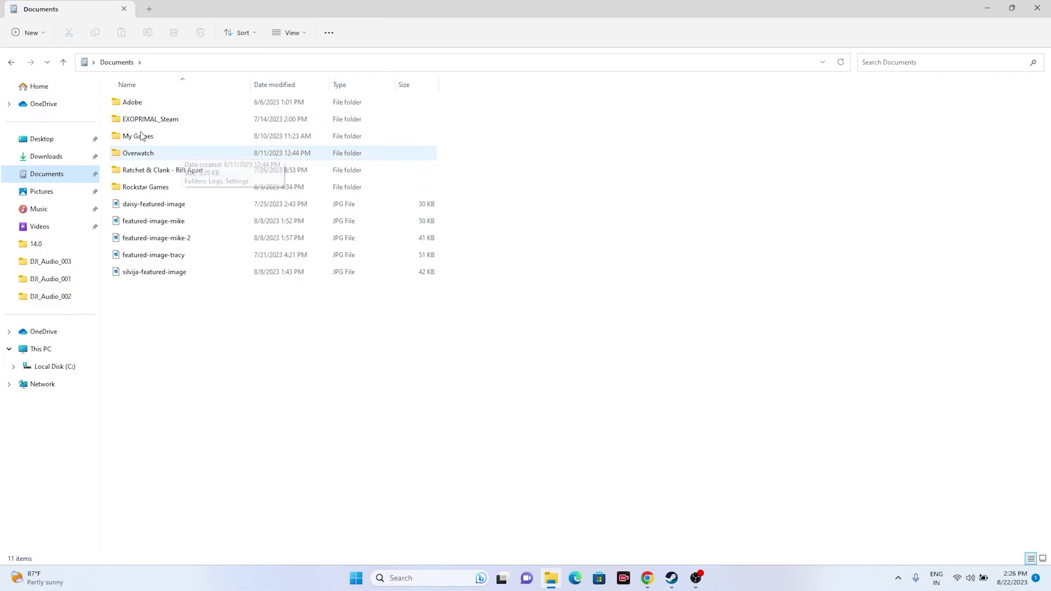
mouse_move(210, 142)
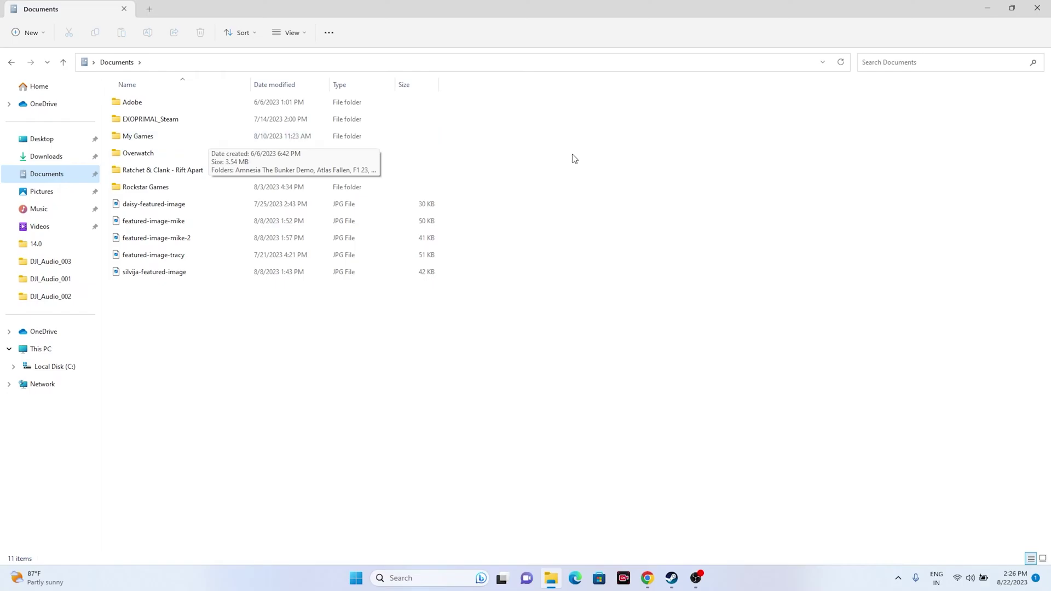
click(1047, 7)
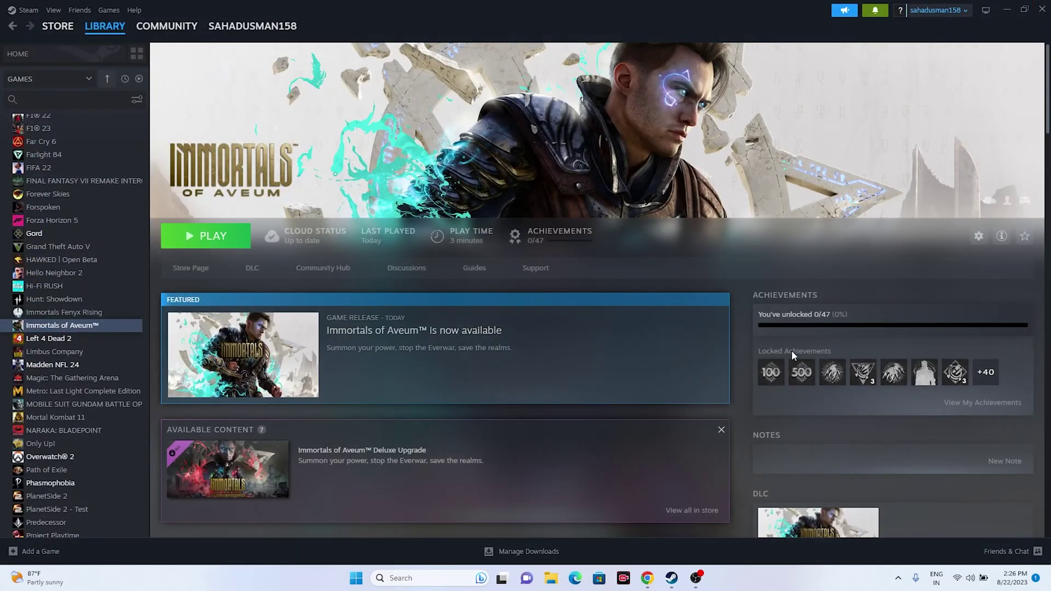